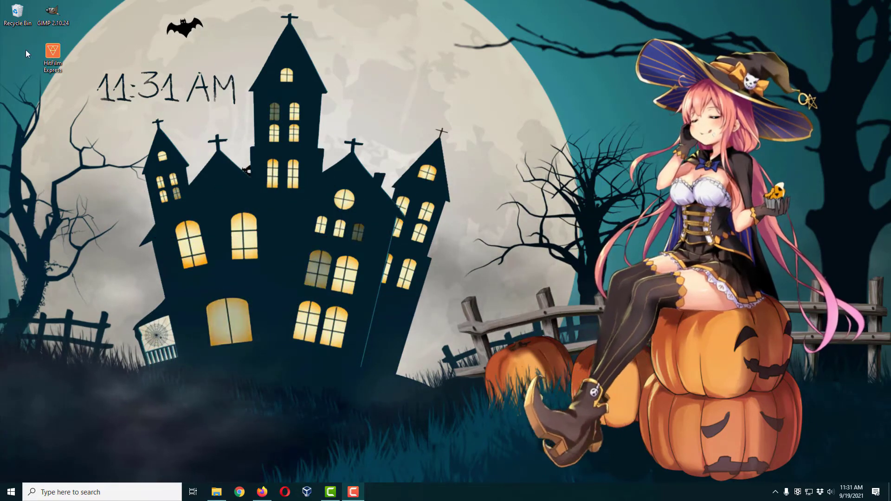
# - Launch GIMP 2.10.24 from its Windows desktop shortcut
pyautogui.click(52, 14)
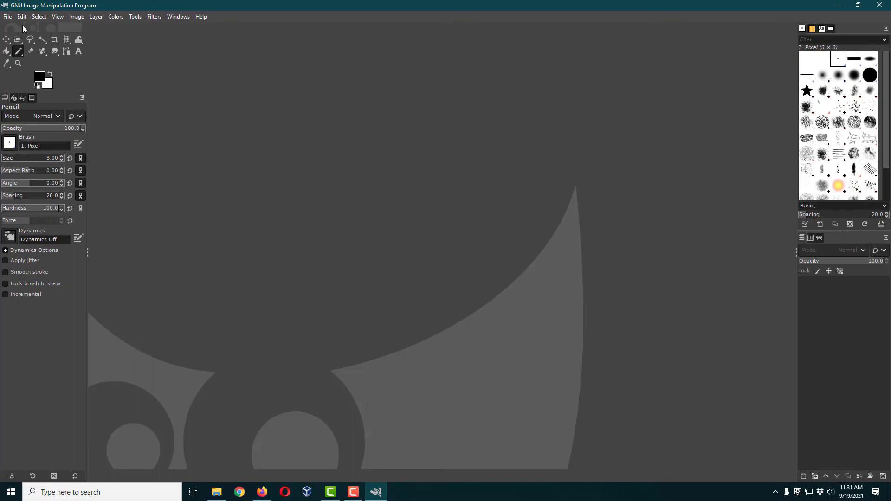
# - Open HOUSE MASTER OUTLINE1.png from the recent files list
pyautogui.click(7, 17)
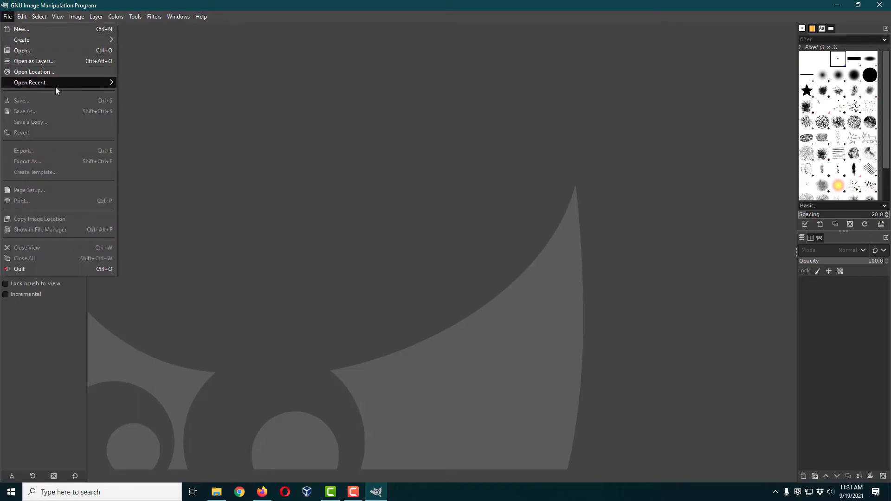
pyautogui.moveTo(55, 87)
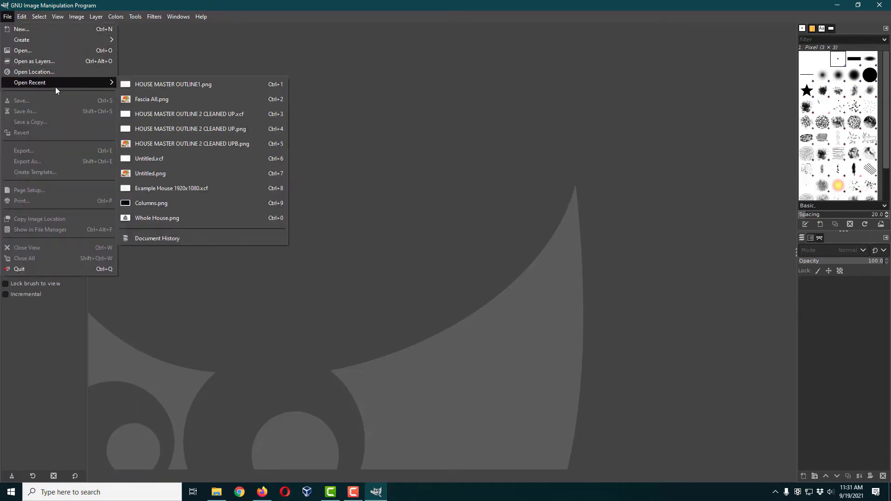
pyautogui.click(190, 87)
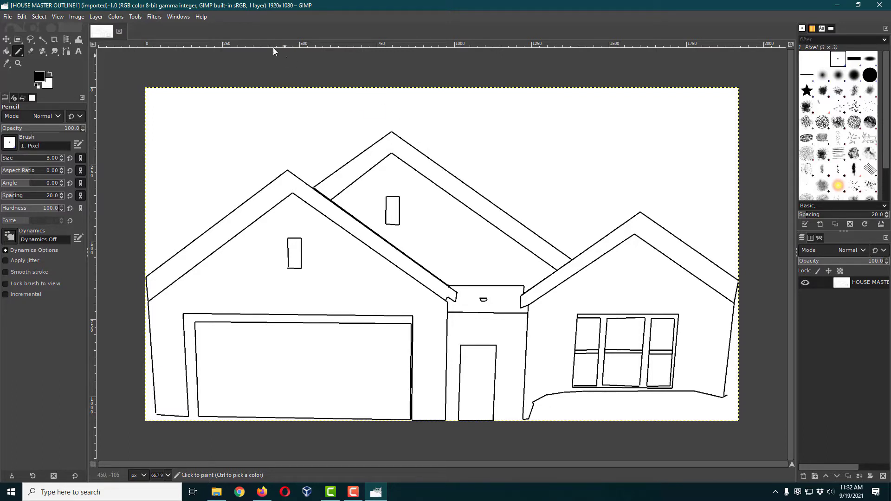
pyautogui.click(96, 17)
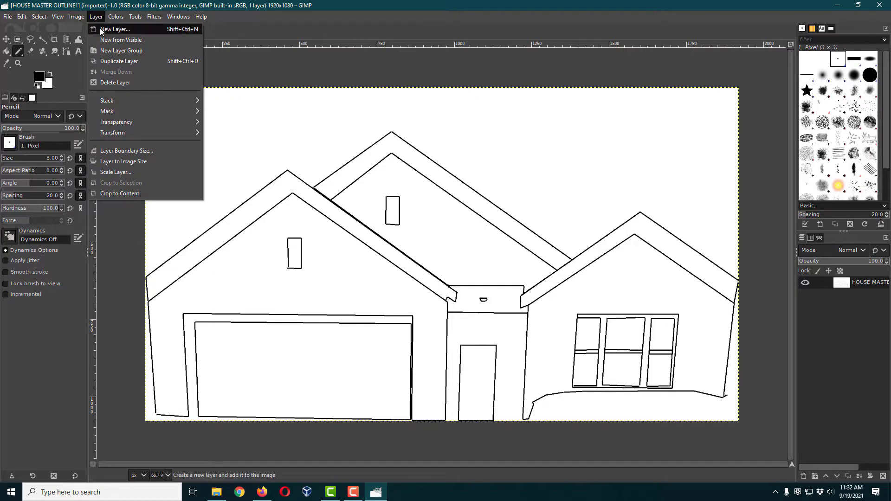
pyautogui.moveTo(132, 122)
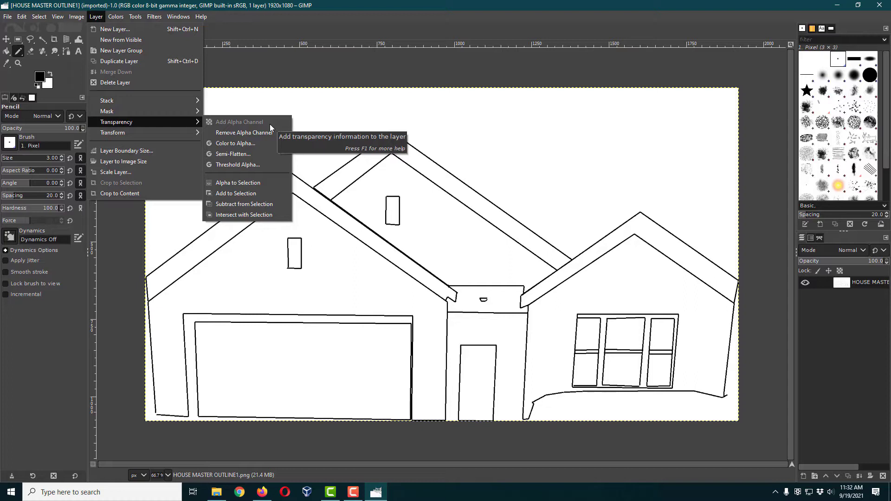
pyautogui.click(349, 60)
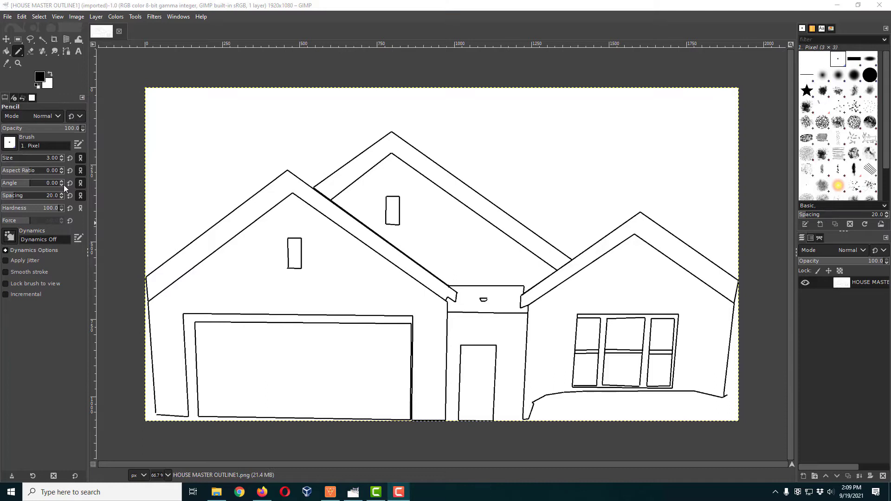
pyautogui.click(40, 76)
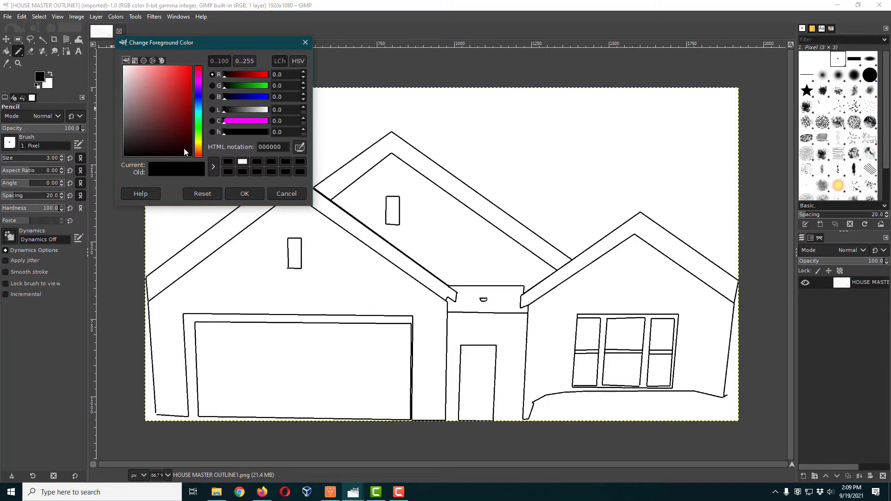
pyautogui.moveTo(186, 150); pyautogui.dragTo(122, 67)
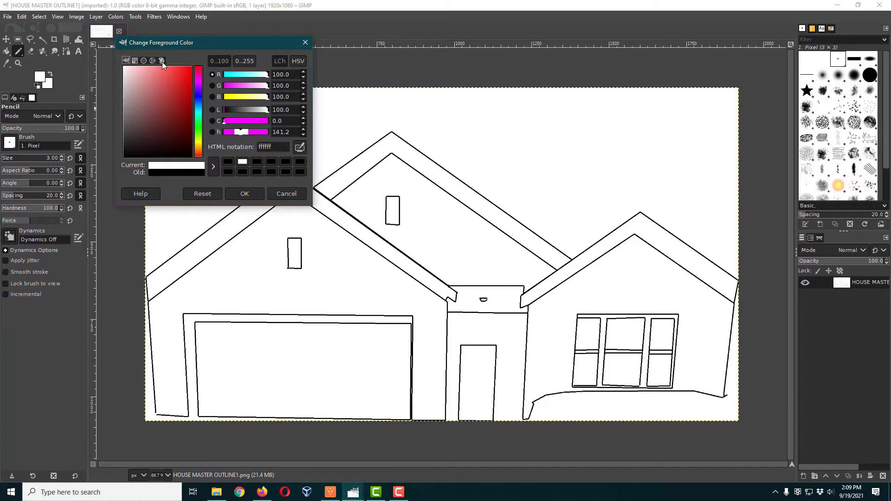
pyautogui.moveTo(124, 66); pyautogui.dragTo(194, 157)
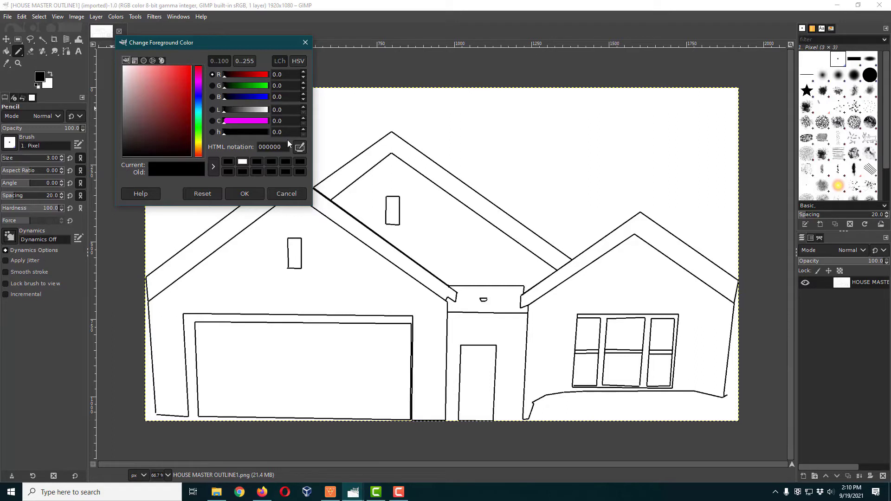
pyautogui.click(244, 193)
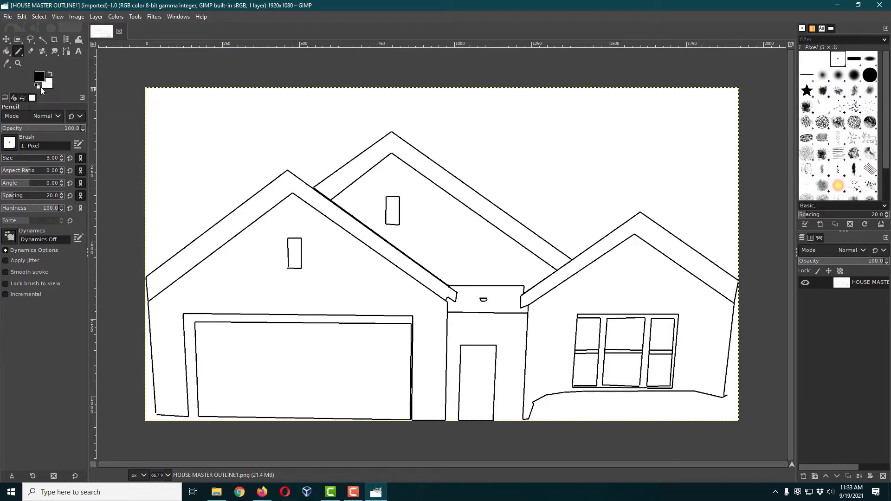
pyautogui.click(14, 146)
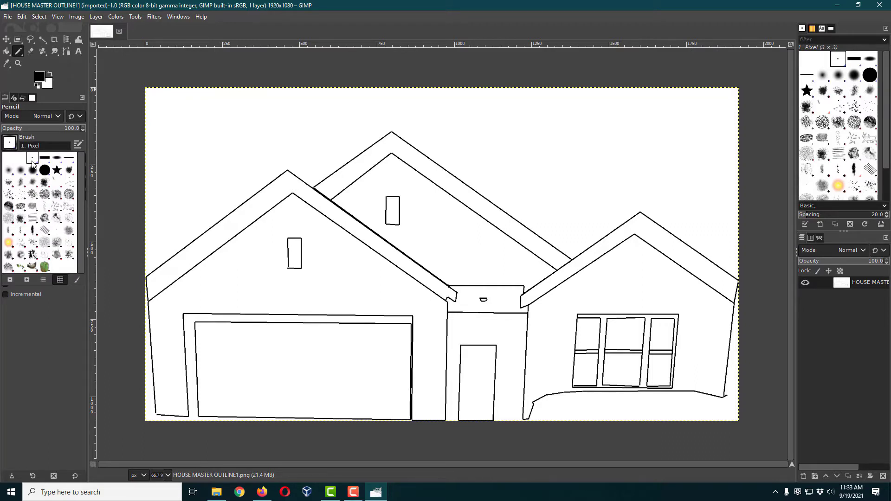
pyautogui.click(51, 135)
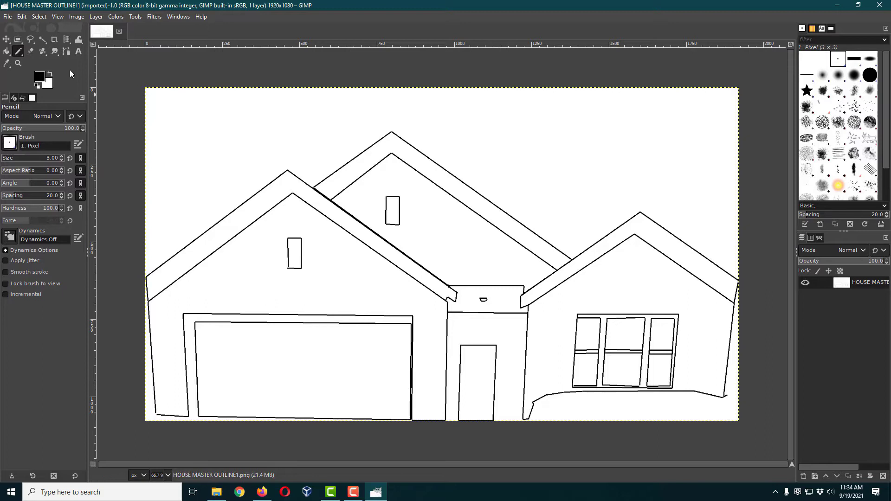
# - Draw a short black Pencil stroke joining the upper roof line to the right roof
pyautogui.click(56, 18)
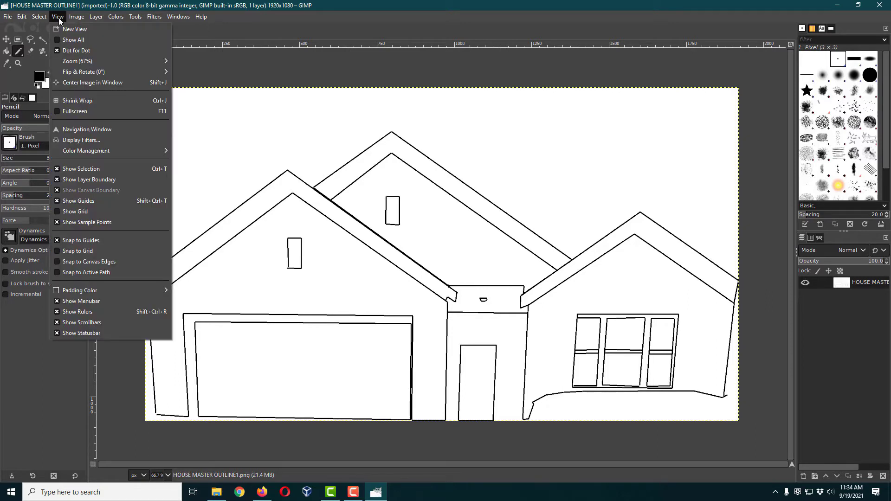
pyautogui.moveTo(87, 61)
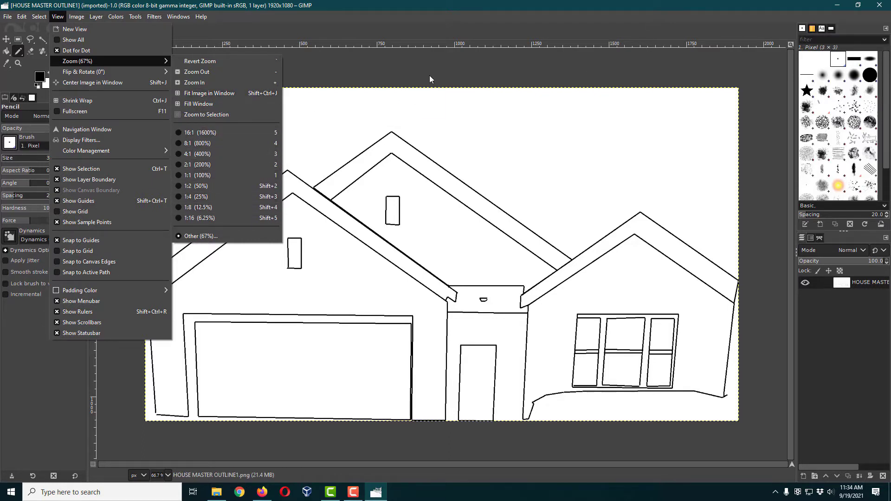
pyautogui.click(441, 68)
pyautogui.moveTo(558, 247); pyautogui.dragTo(570, 258)
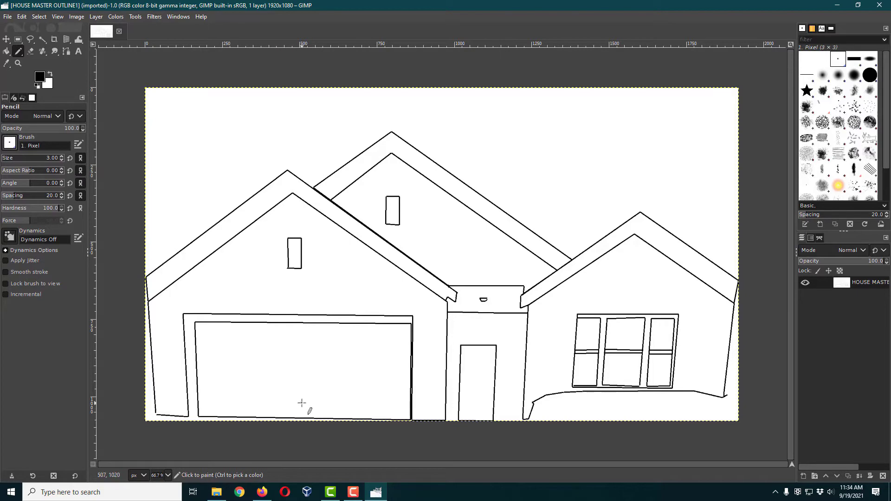
# - At 300% on the bottom-left, draw straight Pencil lines bridging the base-line and lower-left corner gaps
pyautogui.scroll(5, 302, 403)
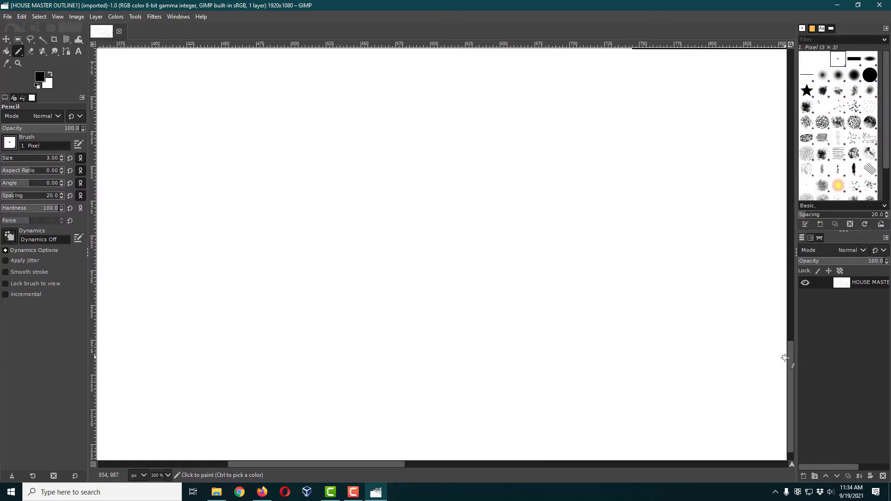
pyautogui.scroll(-2, 793, 363)
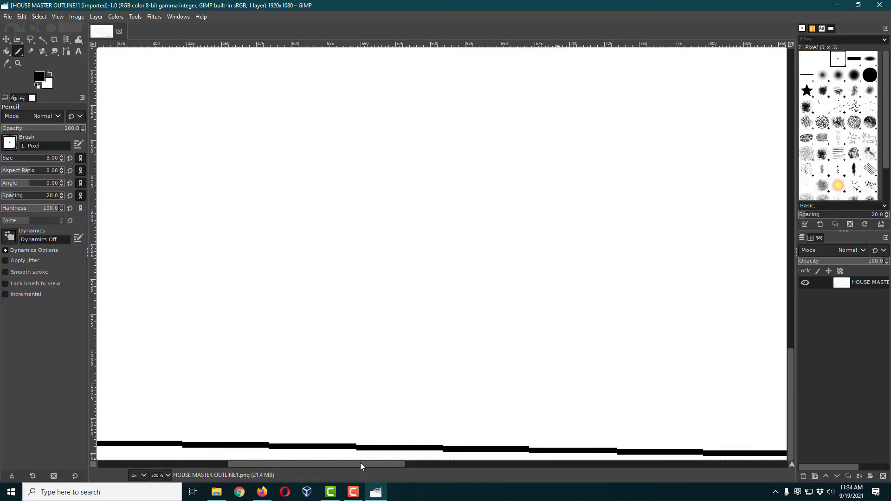
pyautogui.moveTo(360, 464); pyautogui.dragTo(187, 468)
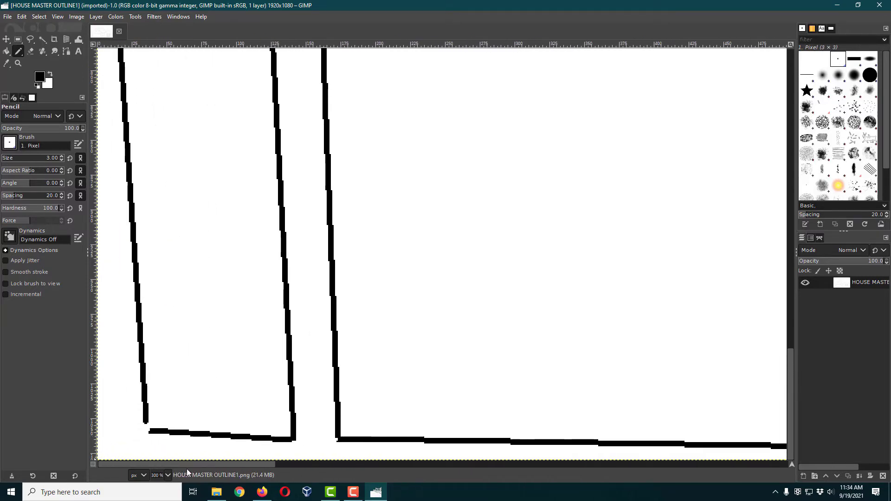
pyautogui.click(338, 439)
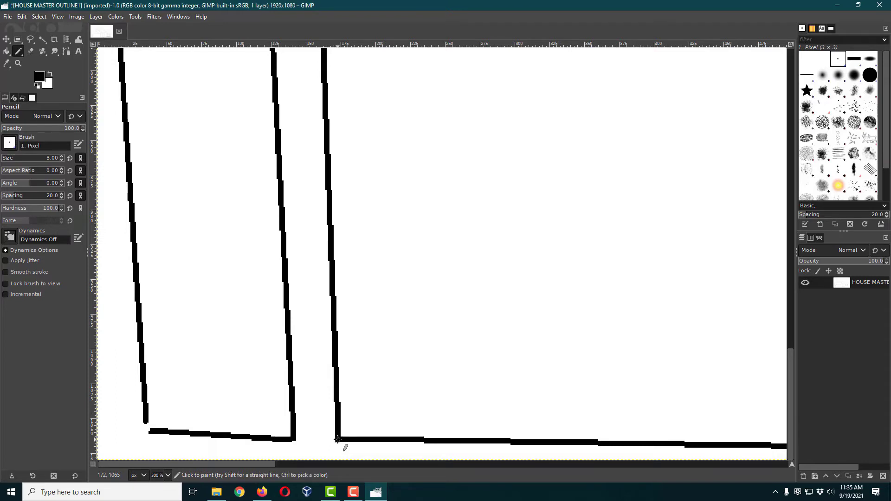
pyautogui.keyDown('shift'); pyautogui.click(292, 440); pyautogui.keyUp('shift')
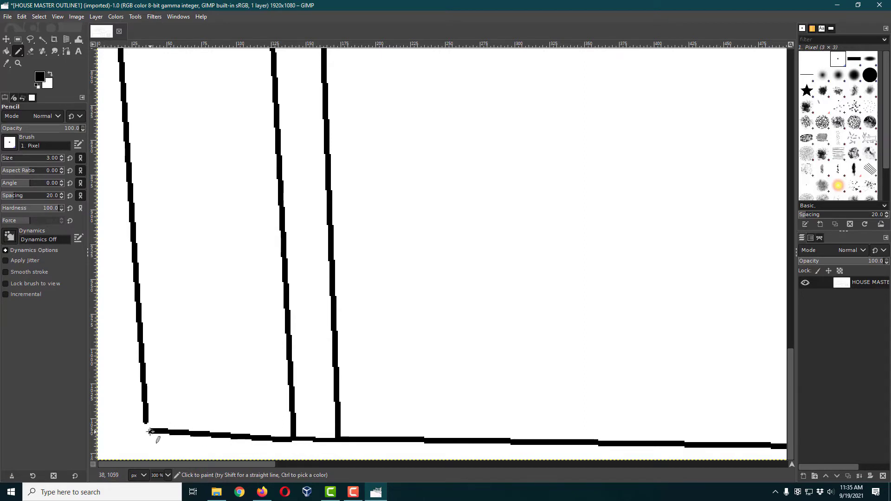
pyautogui.press('shift')
pyautogui.press('shift')
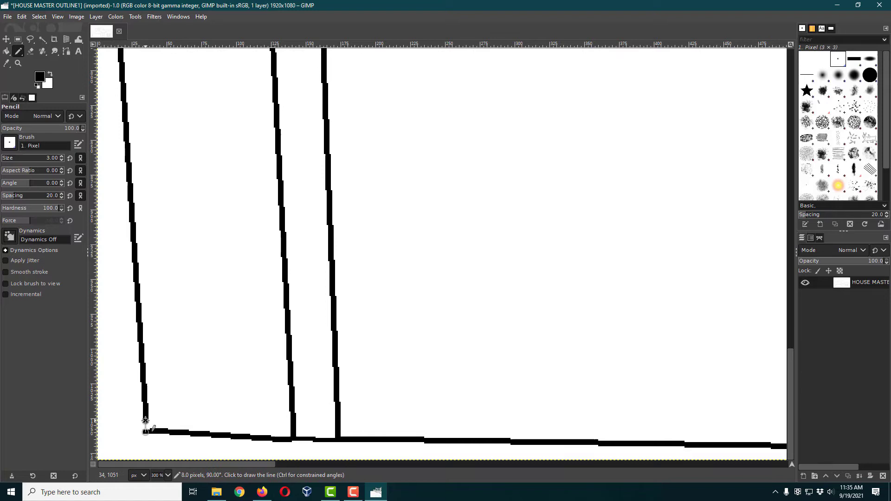
pyautogui.keyDown('shift'); pyautogui.click(145, 421); pyautogui.keyUp('shift')
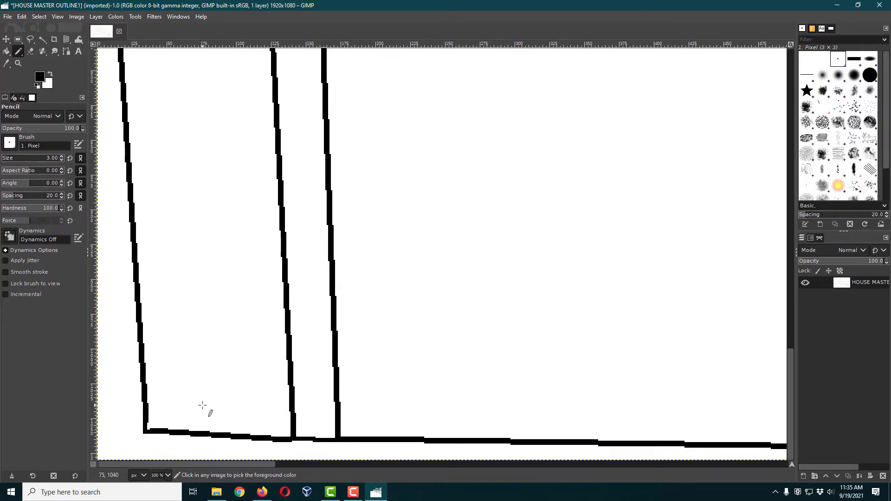
pyautogui.press('ctrl')
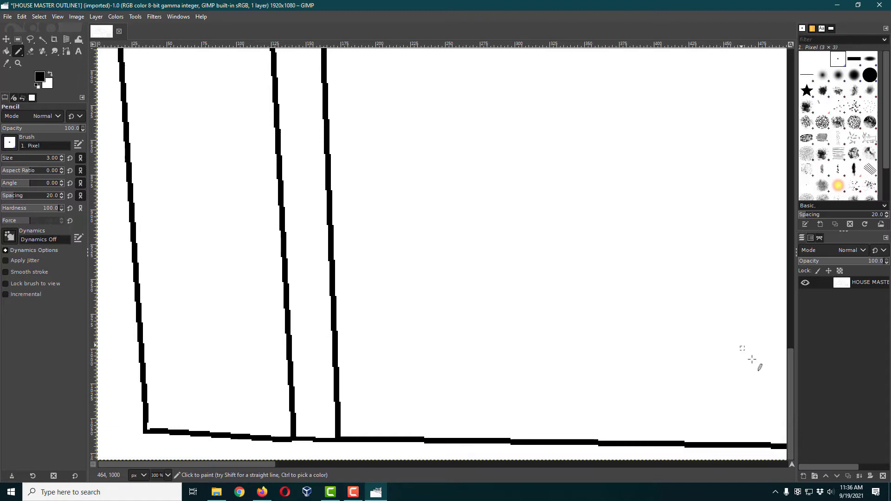
pyautogui.moveTo(792, 382); pyautogui.dragTo(804, 321)
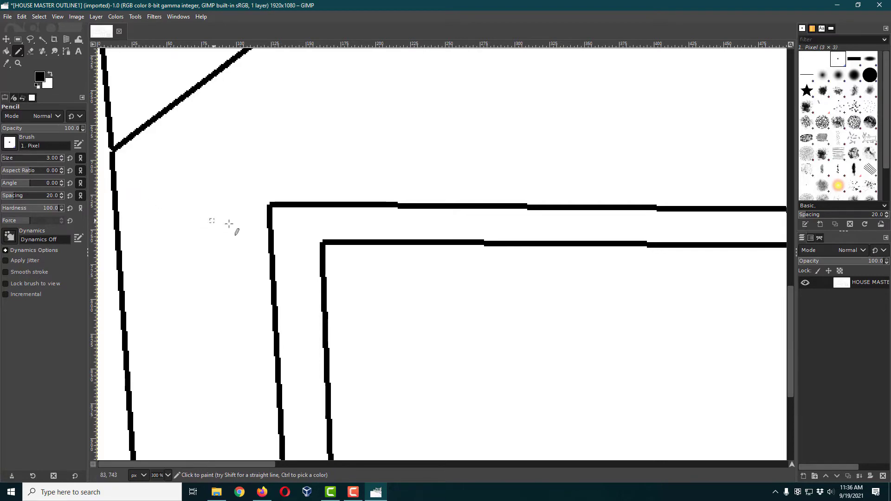
pyautogui.scroll(1, 727, 346)
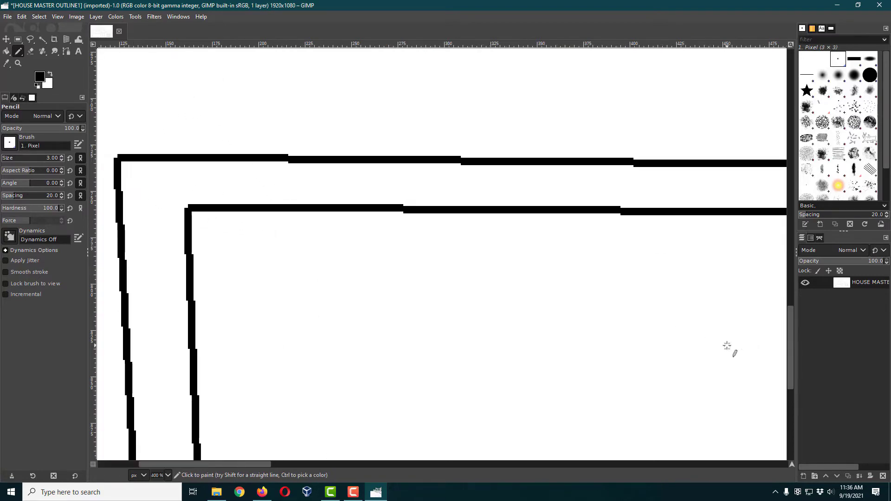
pyautogui.scroll(1, 727, 345)
pyautogui.scroll(-5, 727, 346)
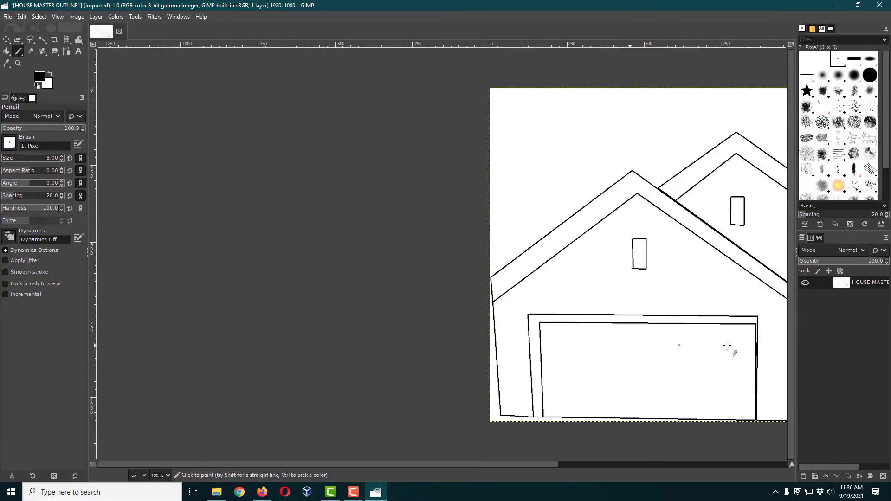
pyautogui.scroll(-1, 727, 346)
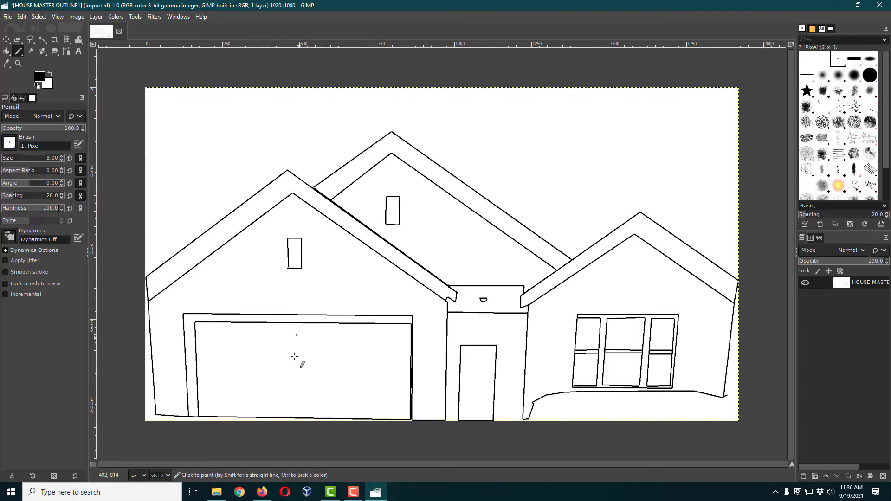
pyautogui.scroll(2, 277, 430)
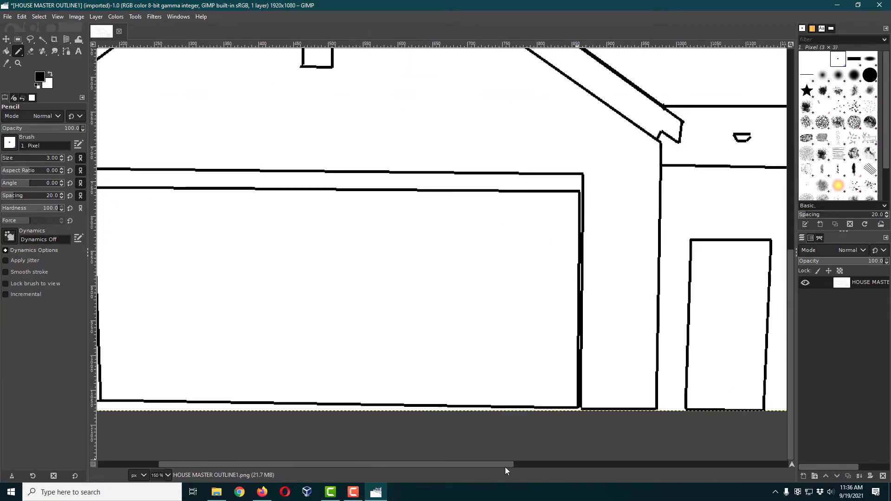
pyautogui.moveTo(505, 465); pyautogui.dragTo(445, 463)
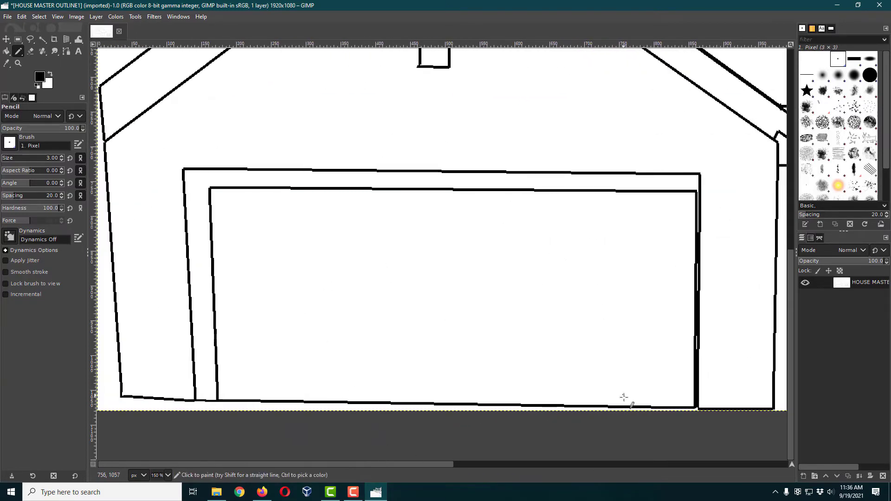
pyautogui.scroll(1, 623, 398)
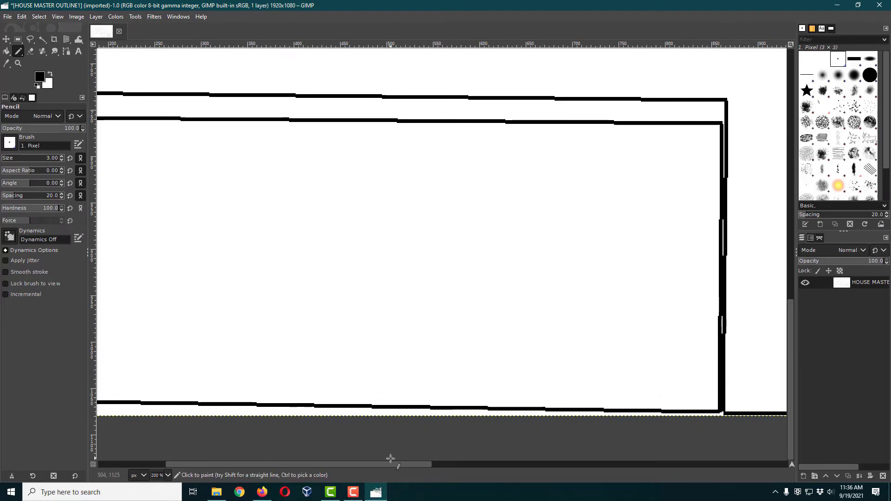
pyautogui.moveTo(391, 462); pyautogui.dragTo(291, 451)
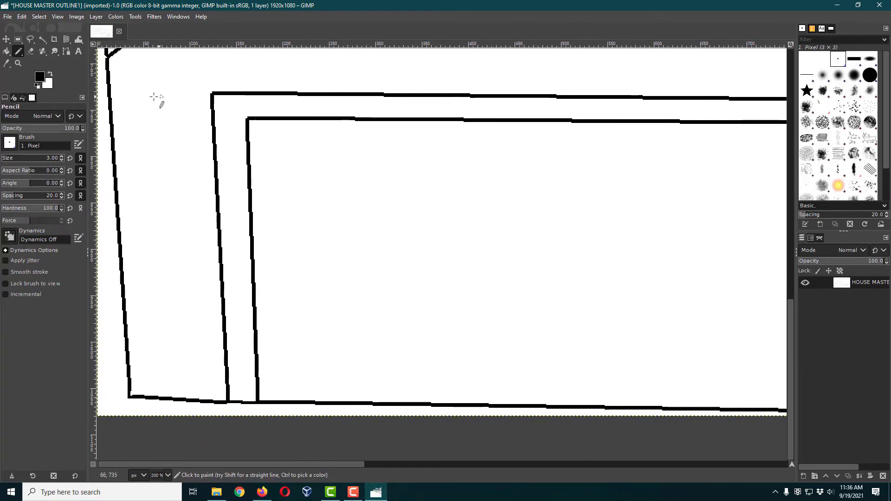
pyautogui.moveTo(787, 327); pyautogui.dragTo(789, 300)
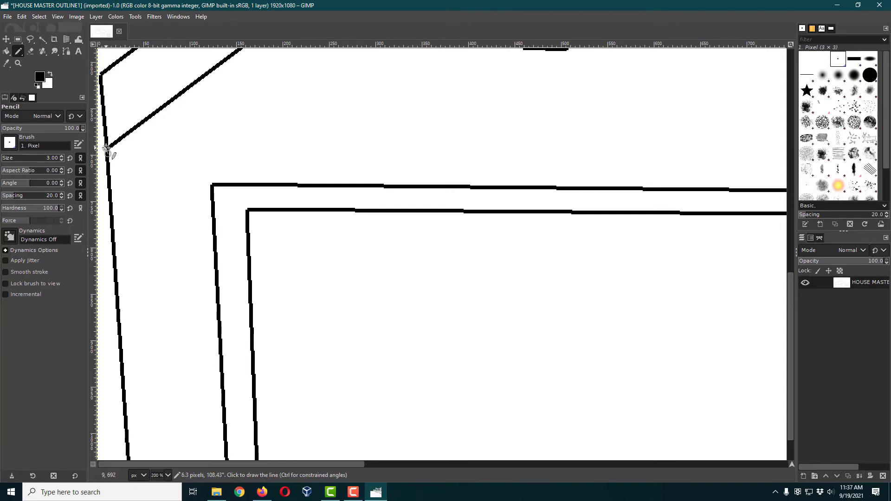
pyautogui.click(106, 148)
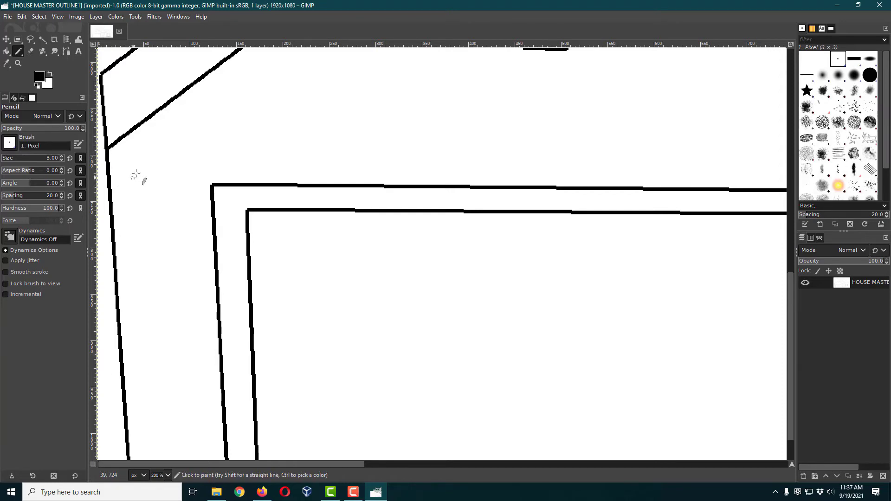
pyautogui.scroll(4, 137, 175)
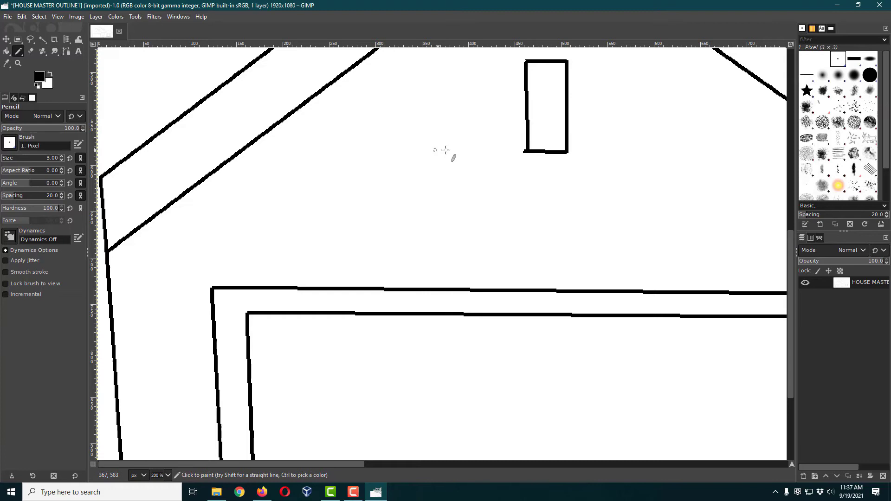
pyautogui.moveTo(410, 148)
pyautogui.mouseDown()
pyautogui.moveTo(407, 110)
pyautogui.moveTo(440, 143)
pyautogui.moveTo(454, 140)
pyautogui.moveTo(442, 178)
pyautogui.mouseUp()
pyautogui.press('ctrl')
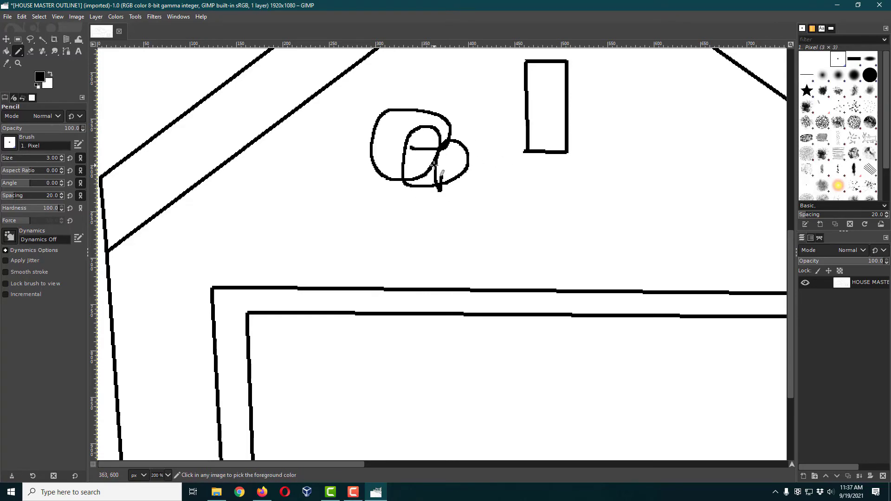
pyautogui.hotkey('ctrl', 'z')
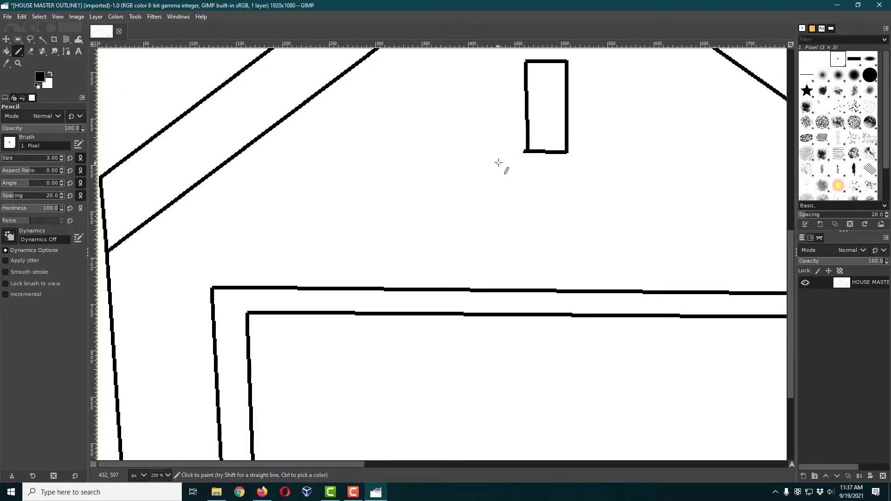
# - Swap the colours so white becomes the Pencil's foreground colour for erasing
pyautogui.click(50, 75)
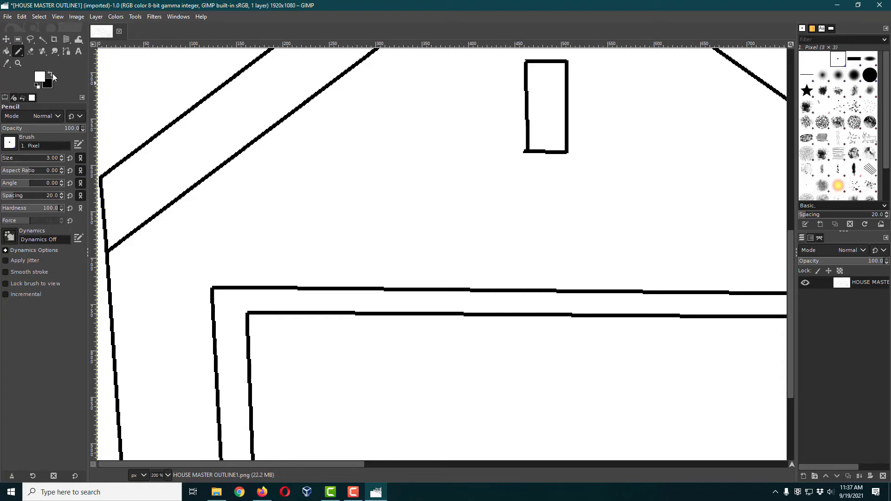
pyautogui.click(51, 74)
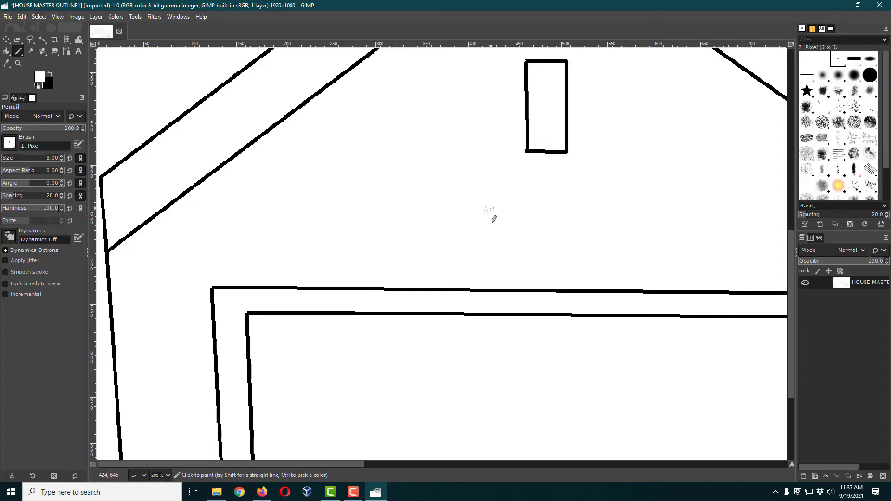
pyautogui.moveTo(792, 353); pyautogui.dragTo(793, 247)
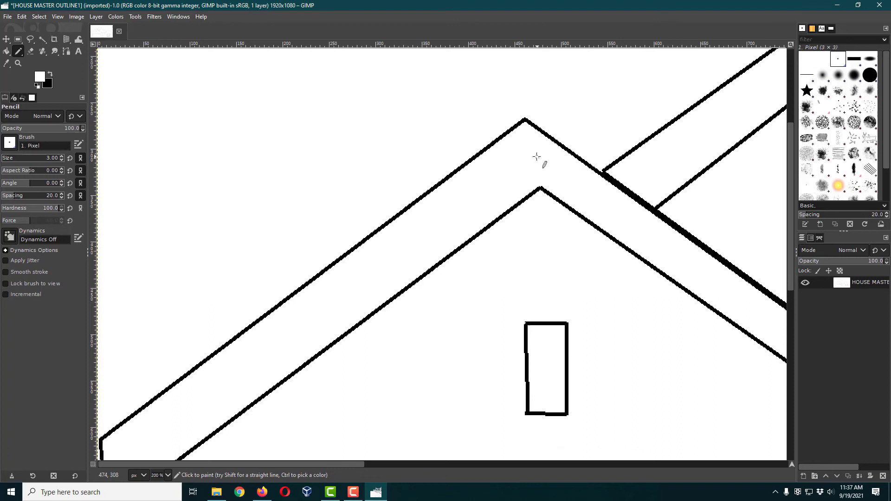
# - Restore black as the foreground colour and zoom to 300% around the roofs
pyautogui.click(50, 74)
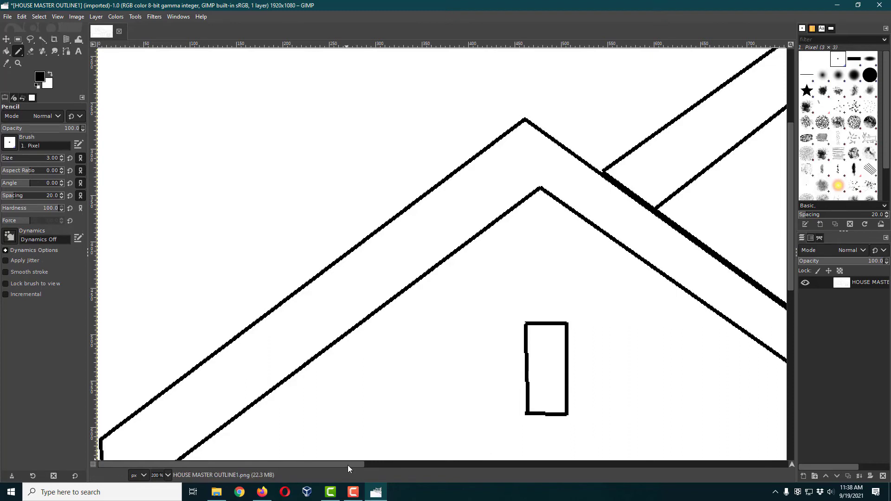
pyautogui.moveTo(348, 465); pyautogui.dragTo(460, 465)
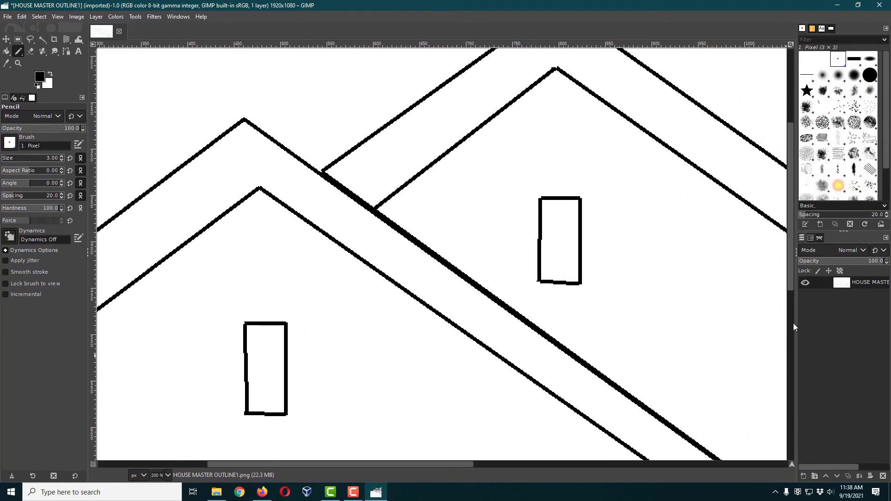
pyautogui.moveTo(792, 270); pyautogui.dragTo(792, 210)
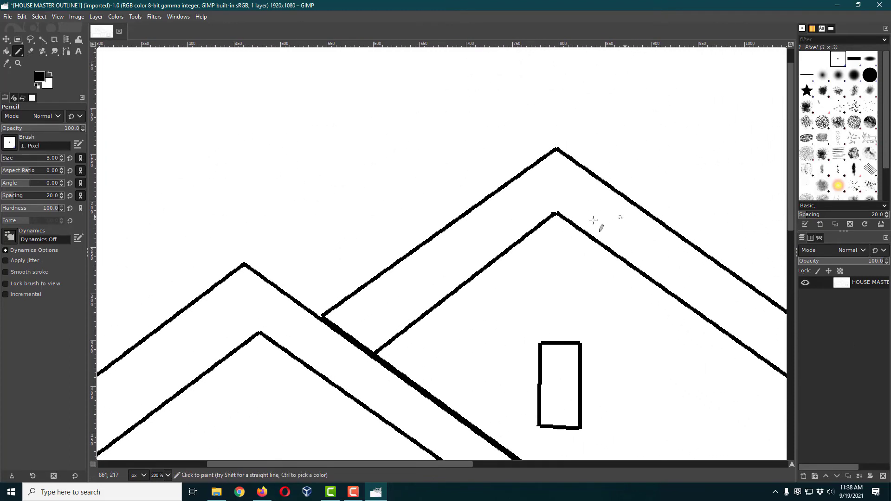
pyautogui.scroll(1, 515, 235)
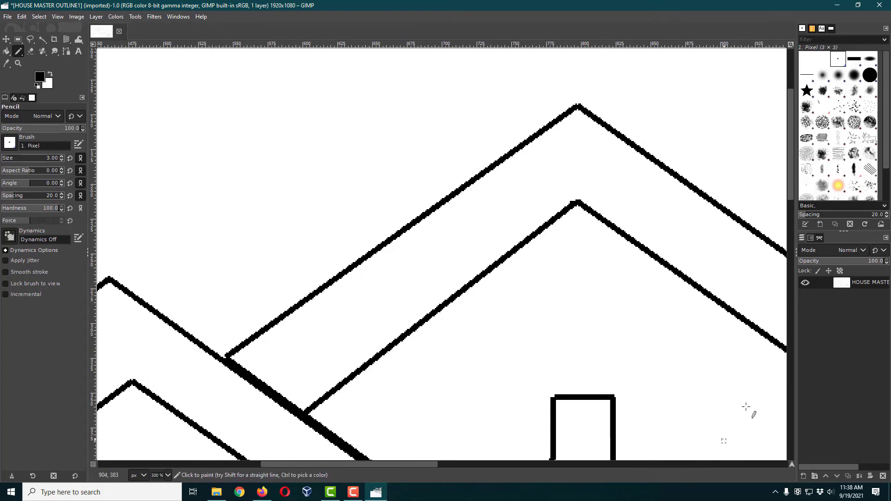
pyautogui.moveTo(791, 175); pyautogui.dragTo(799, 235)
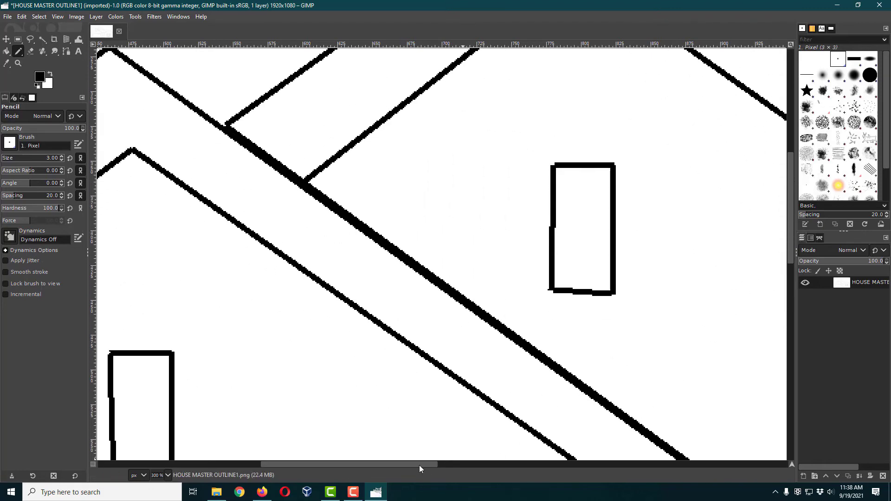
pyautogui.moveTo(419, 465); pyautogui.dragTo(605, 478)
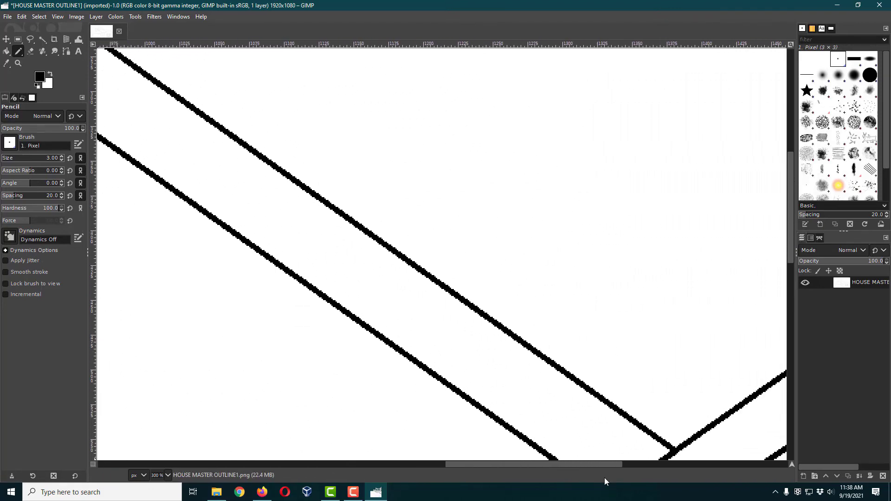
pyautogui.moveTo(791, 227); pyautogui.dragTo(788, 318)
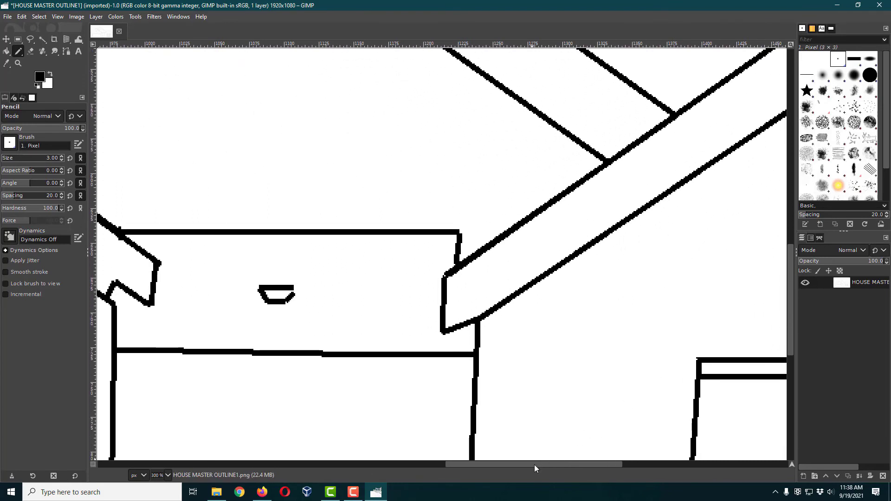
pyautogui.moveTo(533, 464); pyautogui.dragTo(472, 468)
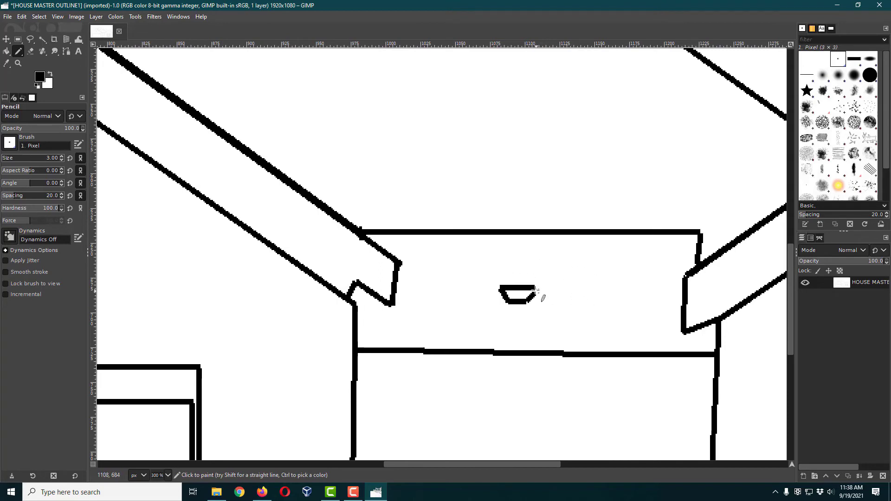
# - Repaint the small cup shape's top edge, then trim its thick top bar in white
pyautogui.moveTo(536, 290); pyautogui.dragTo(504, 284)
pyautogui.click(51, 75)
pyautogui.moveTo(522, 291)
pyautogui.mouseDown()
pyautogui.moveTo(489, 280)
pyautogui.moveTo(535, 289)
pyautogui.moveTo(485, 288)
pyautogui.moveTo(525, 288)
pyautogui.moveTo(500, 293)
pyautogui.moveTo(534, 307)
pyautogui.moveTo(535, 298)
pyautogui.moveTo(524, 303)
pyautogui.moveTo(531, 294)
pyautogui.moveTo(491, 302)
pyautogui.moveTo(516, 304)
pyautogui.mouseUp()
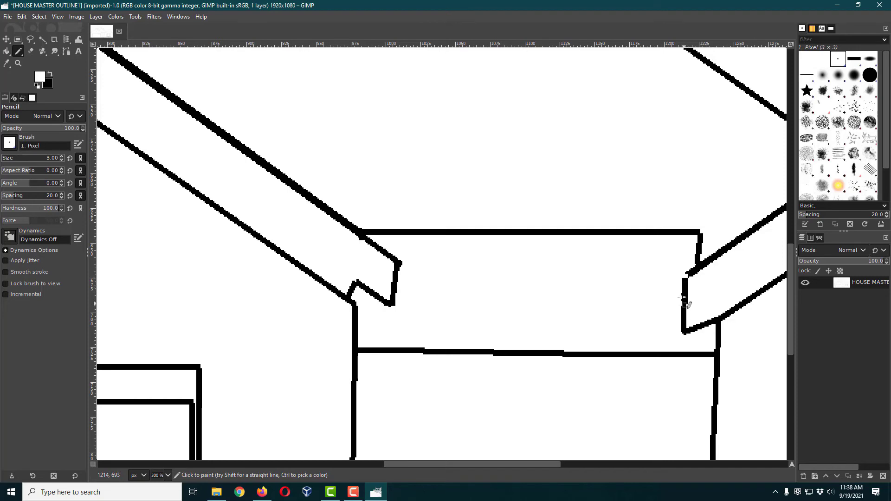
# - With black restored, close the gap at the top of the left roof notch
pyautogui.click(49, 74)
pyautogui.click(356, 282)
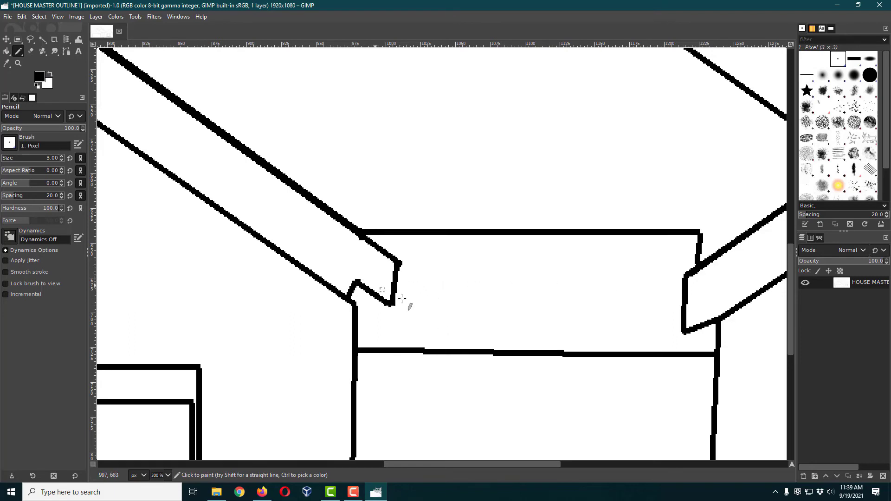
pyautogui.scroll(-5, 554, 341)
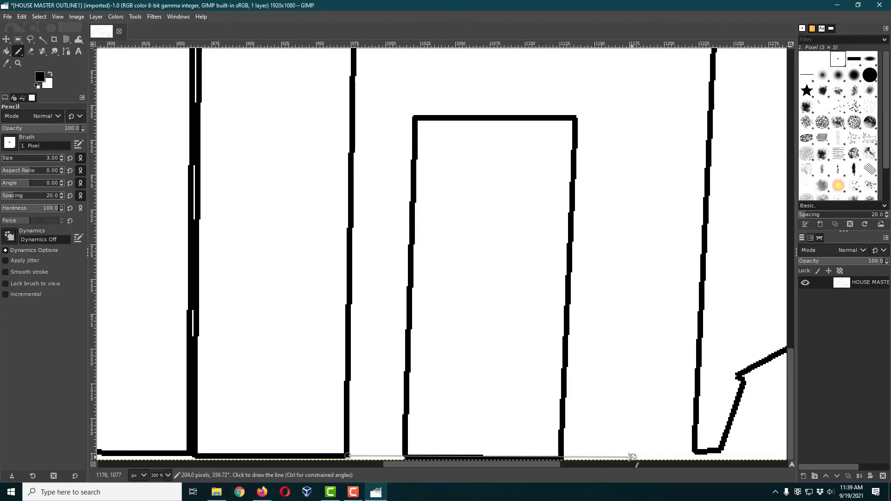
# - Draw a straight black base line between the walls, then make white the painting colour
pyautogui.keyDown('shift'); pyautogui.click(694, 456); pyautogui.keyUp('shift')
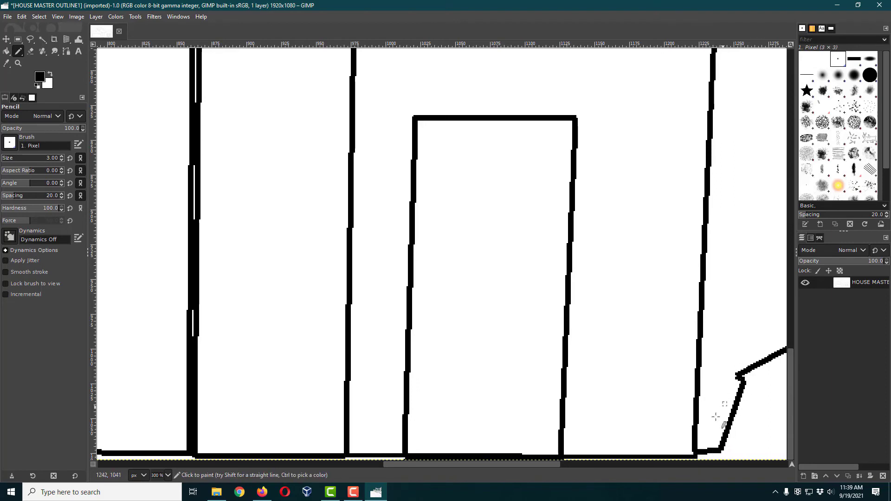
pyautogui.moveTo(548, 464); pyautogui.dragTo(603, 464)
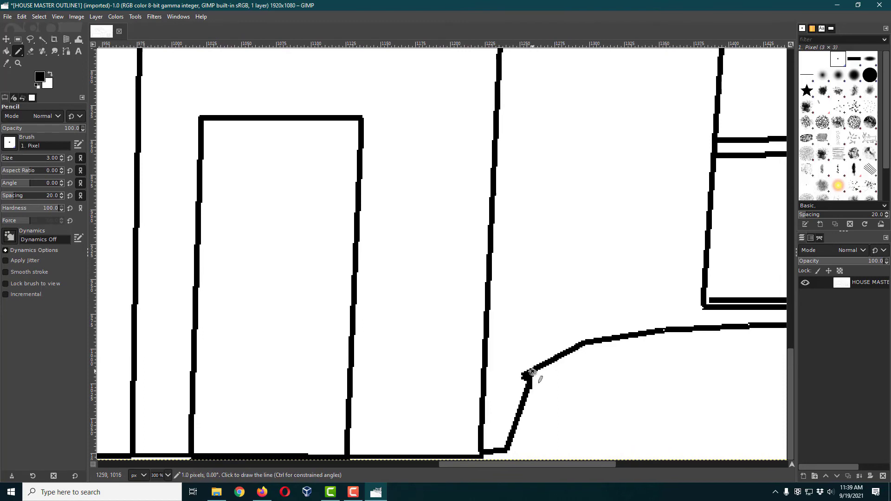
pyautogui.click(50, 75)
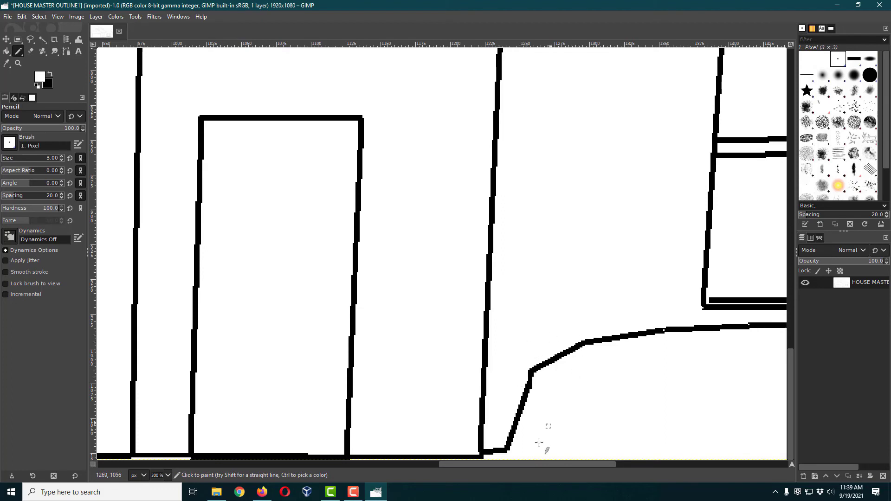
pyautogui.moveTo(559, 464); pyautogui.dragTo(689, 480)
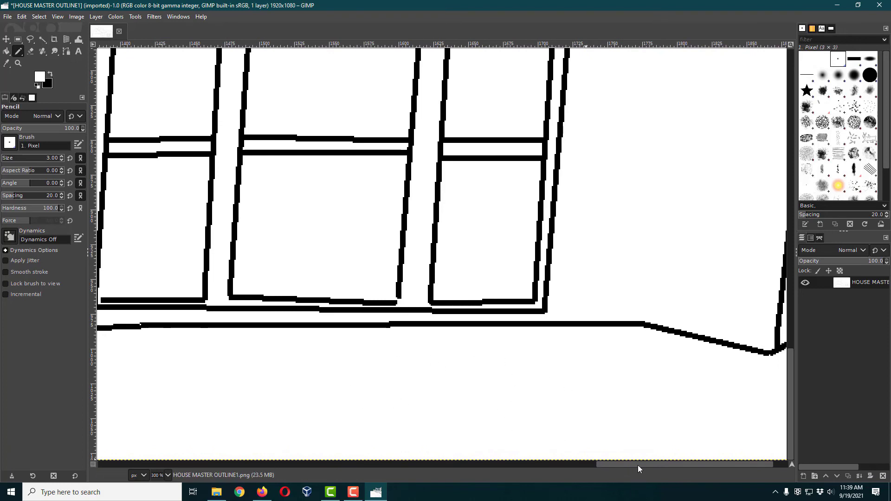
# - Paint out the stub at the base line's right corner, undoing a stray white mark
pyautogui.moveTo(638, 465); pyautogui.dragTo(696, 469)
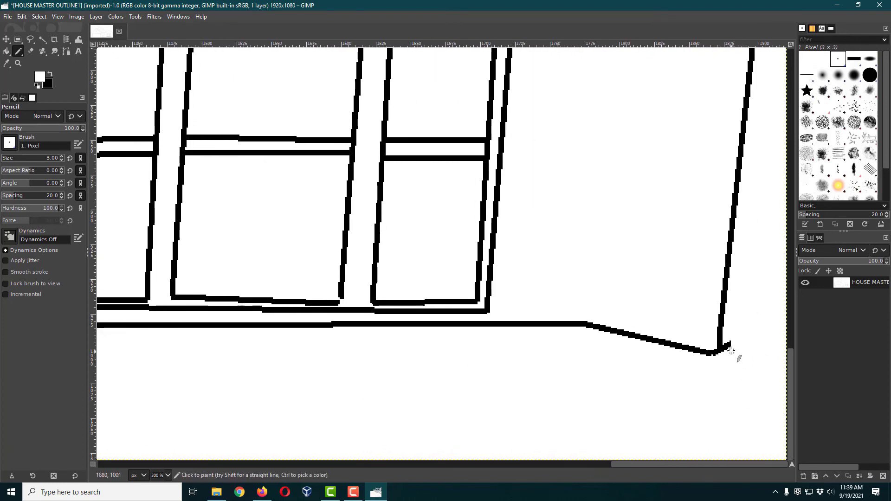
pyautogui.moveTo(731, 348); pyautogui.dragTo(725, 344)
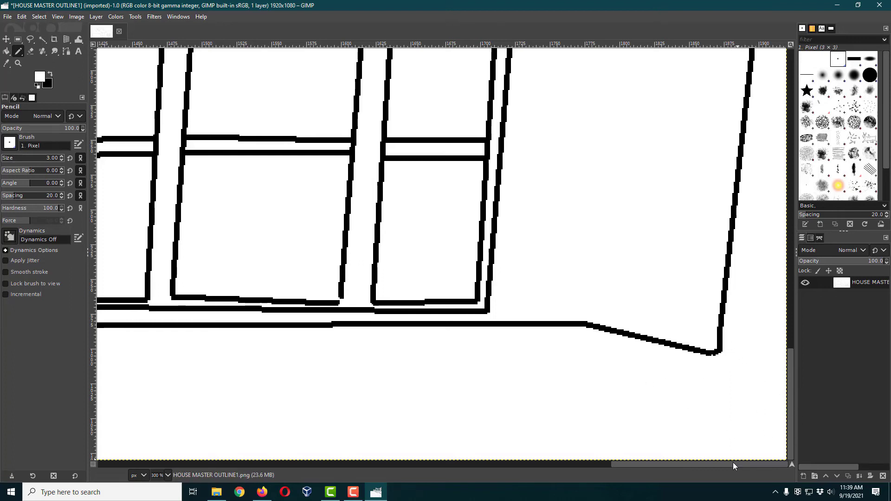
pyautogui.moveTo(734, 463); pyautogui.dragTo(677, 461)
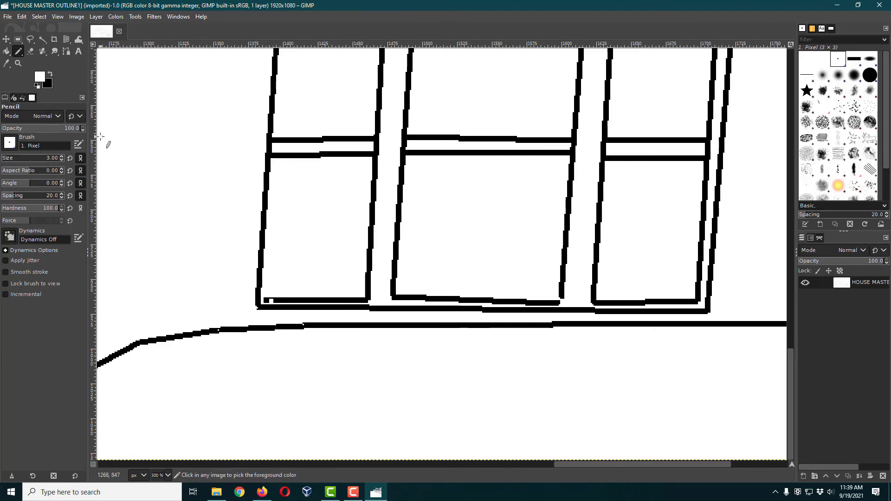
pyautogui.hotkey('ctrl', 'z')
# - In black, close the gap at the left window's bottom-left corner
pyautogui.click(50, 74)
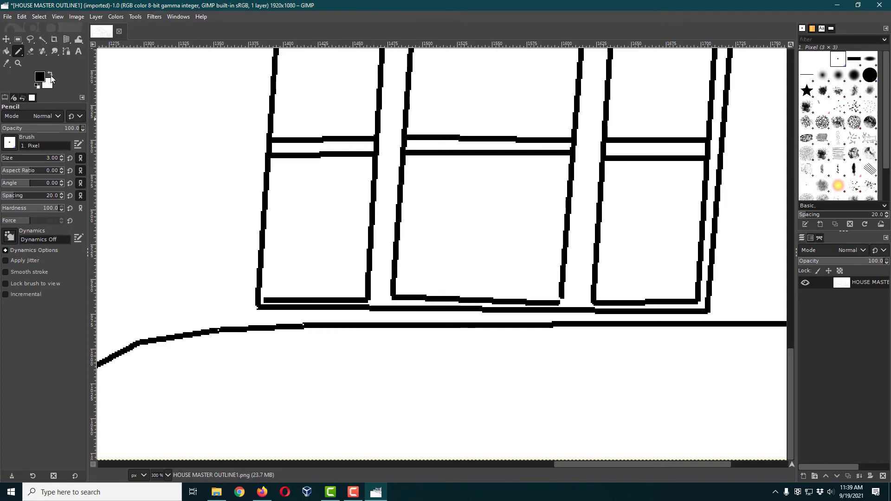
pyautogui.keyDown('shift'); pyautogui.click(258, 300); pyautogui.keyUp('shift')
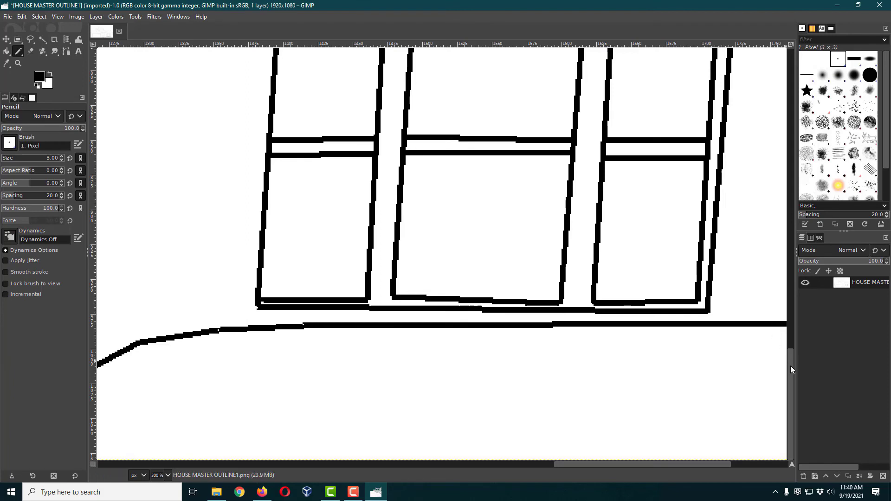
pyautogui.moveTo(790, 366); pyautogui.dragTo(791, 324)
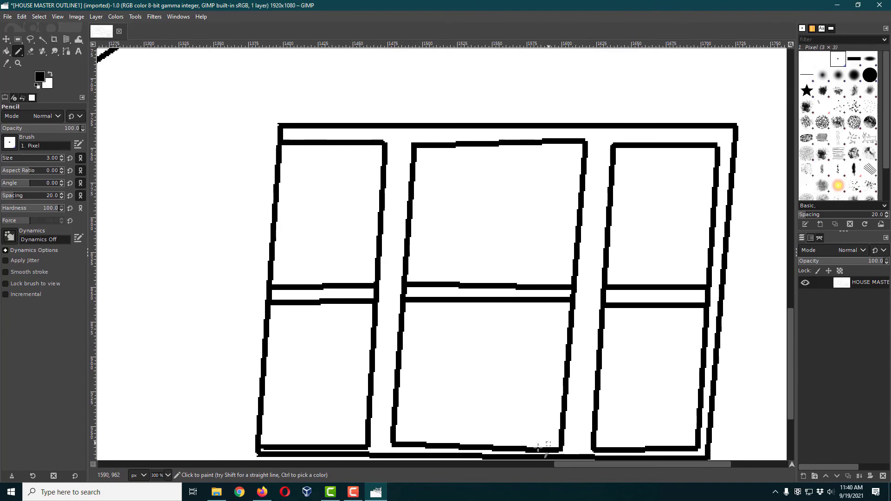
pyautogui.moveTo(610, 464); pyautogui.dragTo(702, 474)
pyautogui.scroll(1, 794, 387)
pyautogui.moveTo(794, 388); pyautogui.dragTo(794, 333)
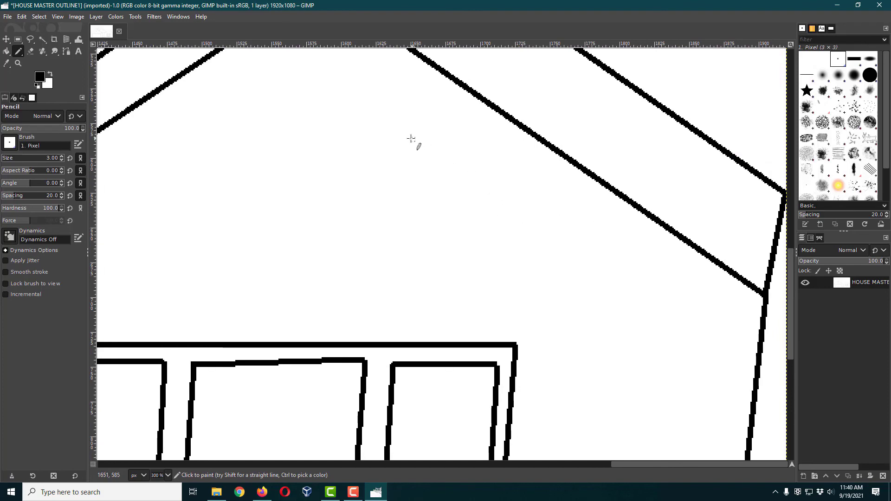
# - Save the image as HOUSE MASTER OUTLINE1 TEST.xcf in the HOUSE MASTERS folder
pyautogui.click(7, 17)
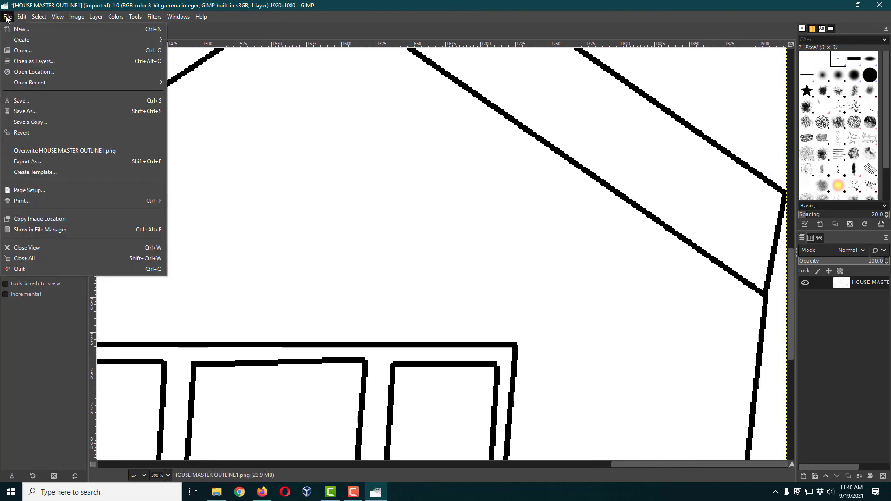
pyautogui.click(71, 109)
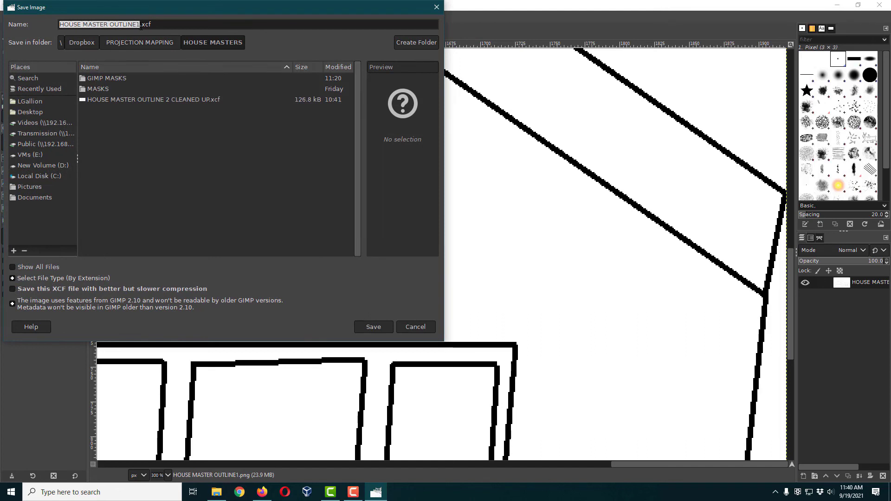
pyautogui.click(139, 24)
pyautogui.write('TES')
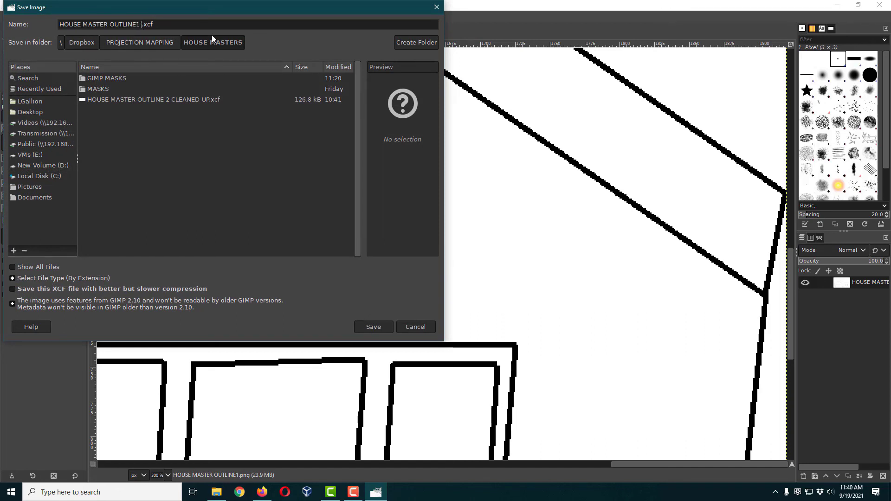
pyautogui.write('T')
pyautogui.click(378, 325)
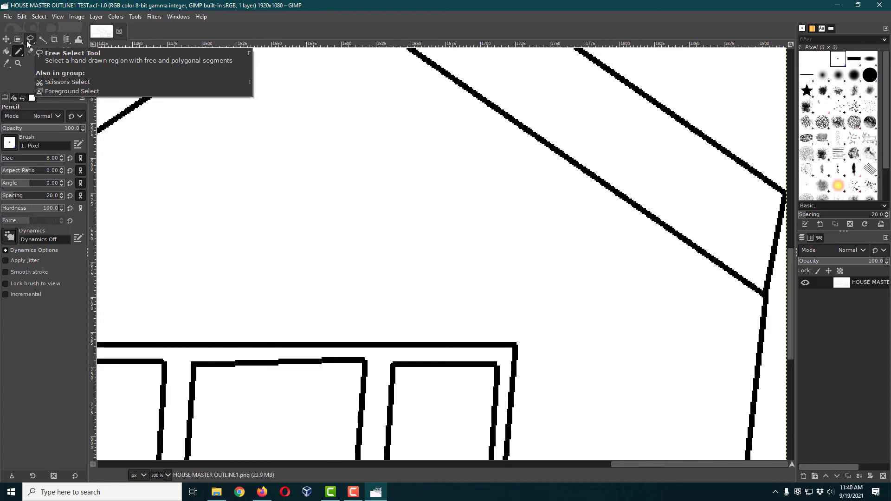
# - Export the house drawing to the GIMP MASKS folder as HOUSE MASTER OUTLINE1 TEST.png, accepting the default PNG settings
pyautogui.click(8, 16)
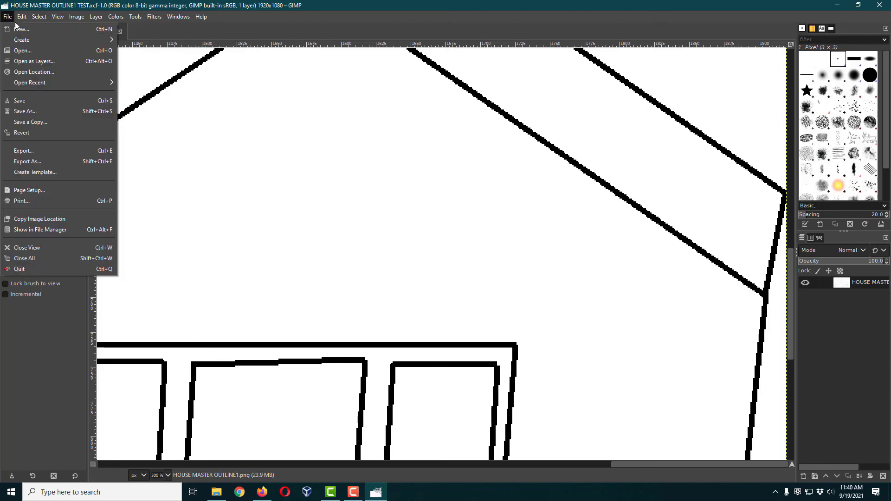
pyautogui.click(23, 150)
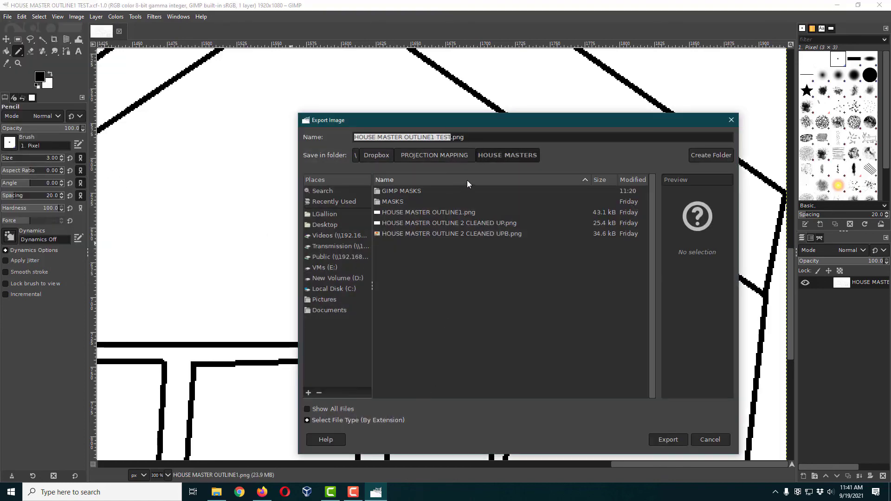
pyautogui.click(451, 140)
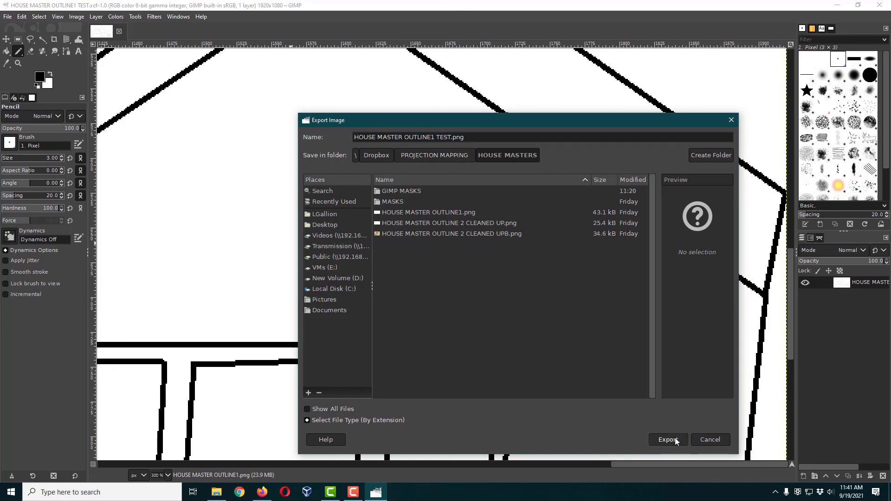
pyautogui.doubleClick(417, 192)
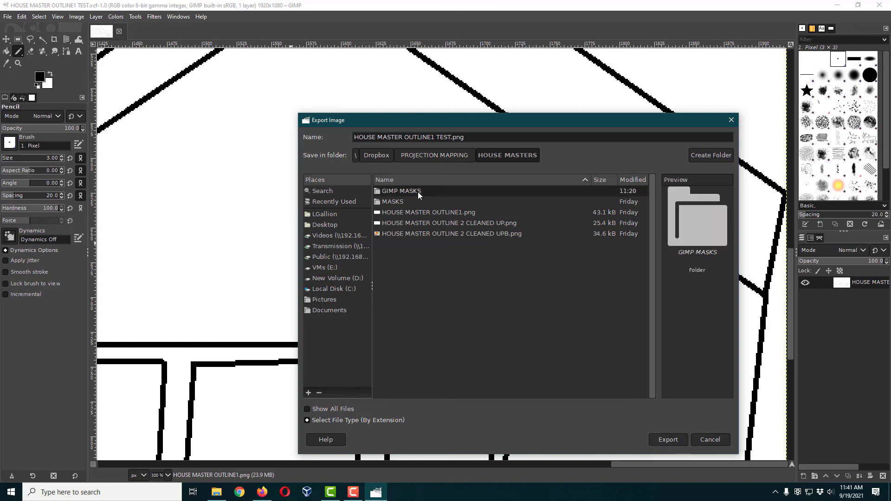
pyautogui.click(677, 441)
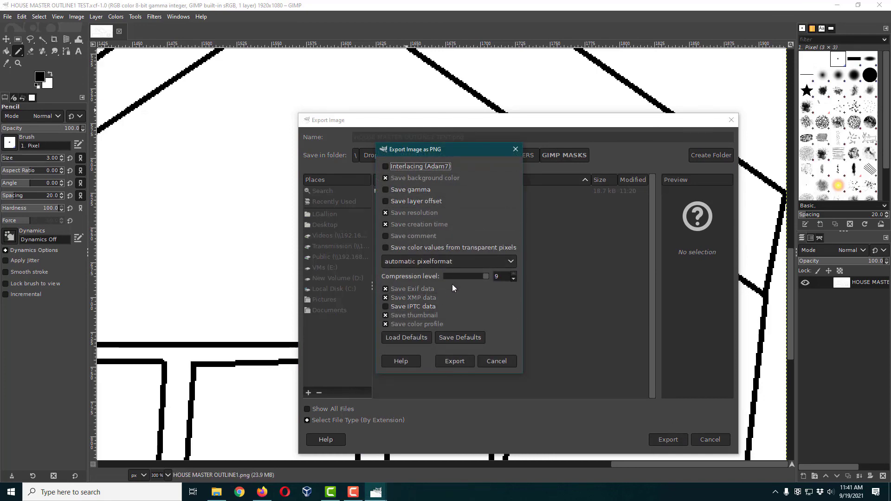
pyautogui.click(466, 361)
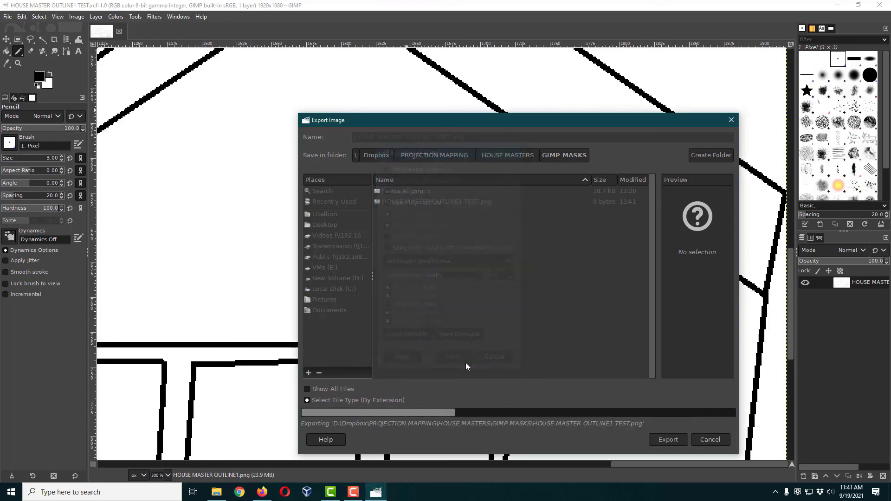